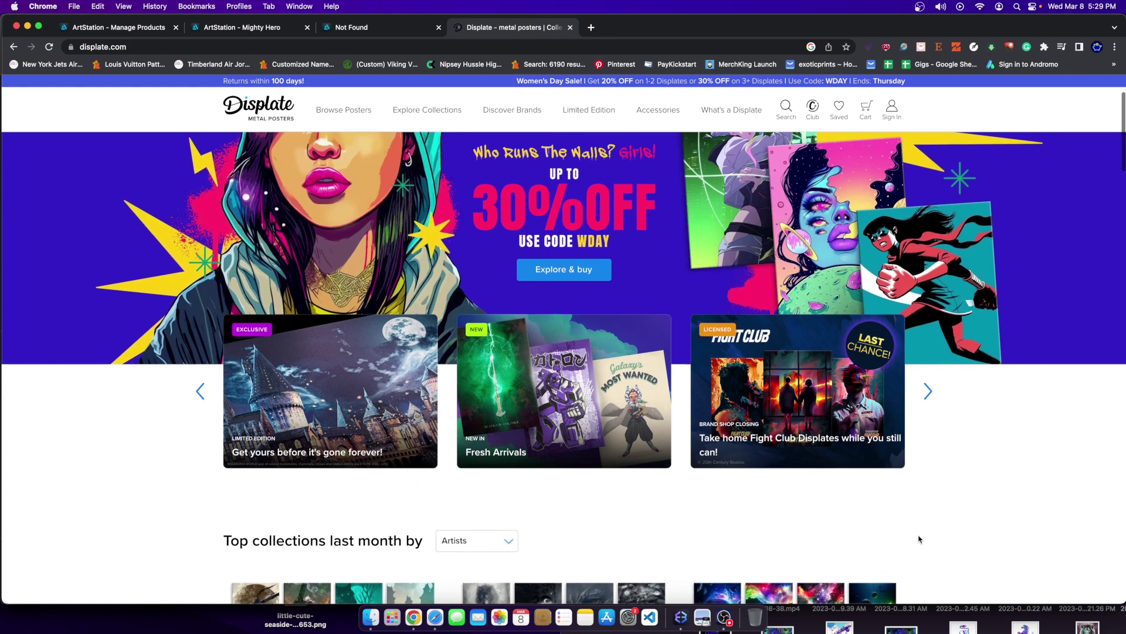
scroll(918, 539, "down", 5)
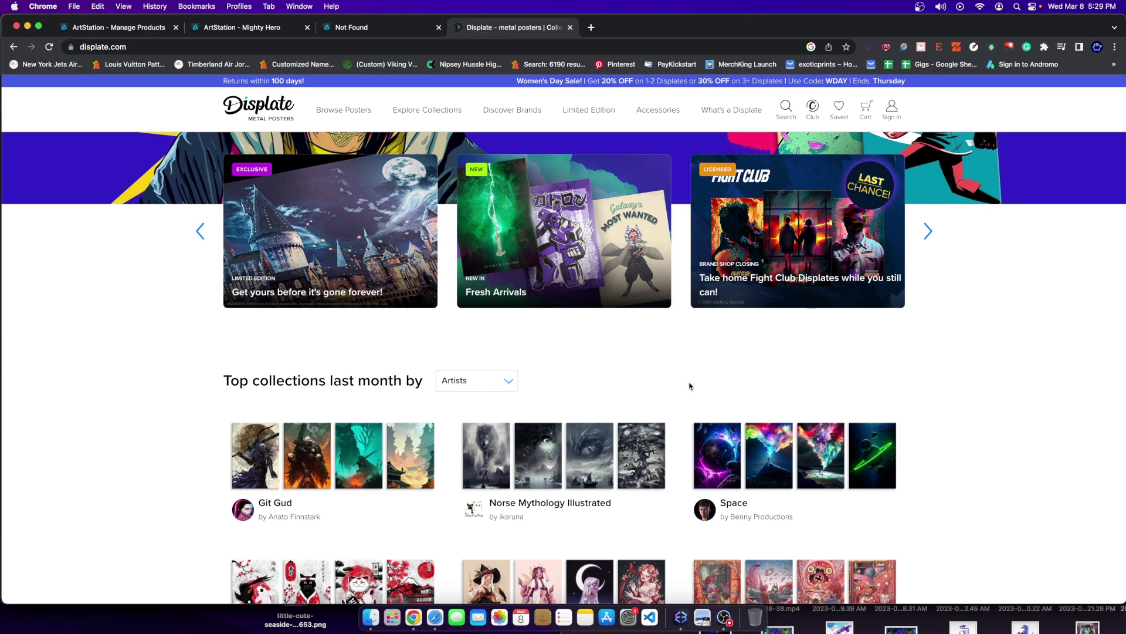
scroll(690, 385, "up", 8)
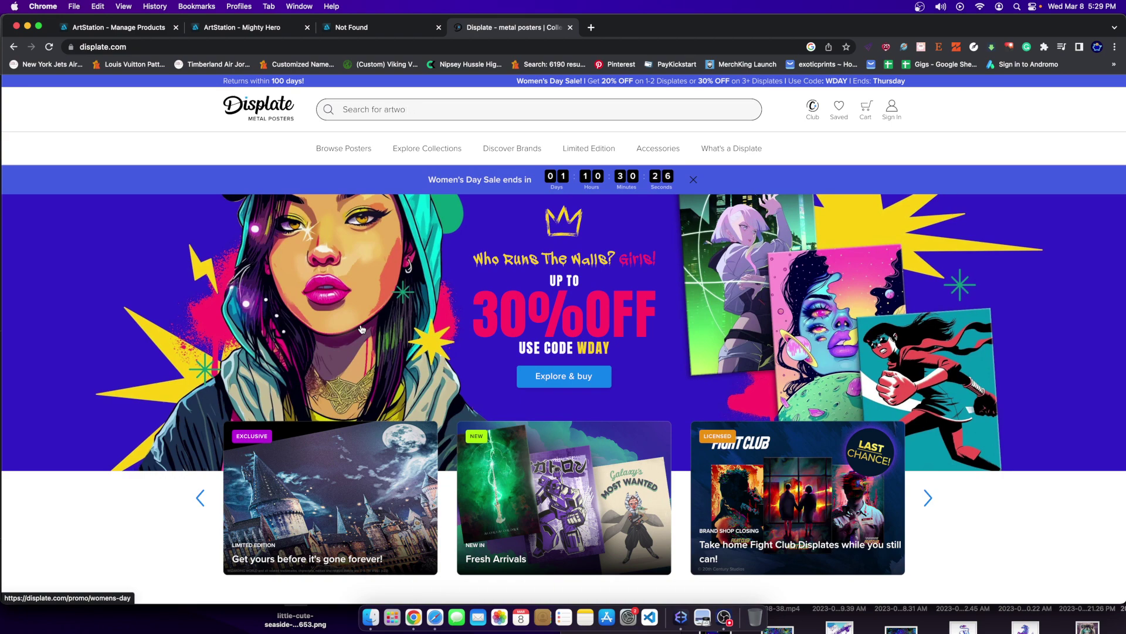
scroll(674, 315, "down", 8)
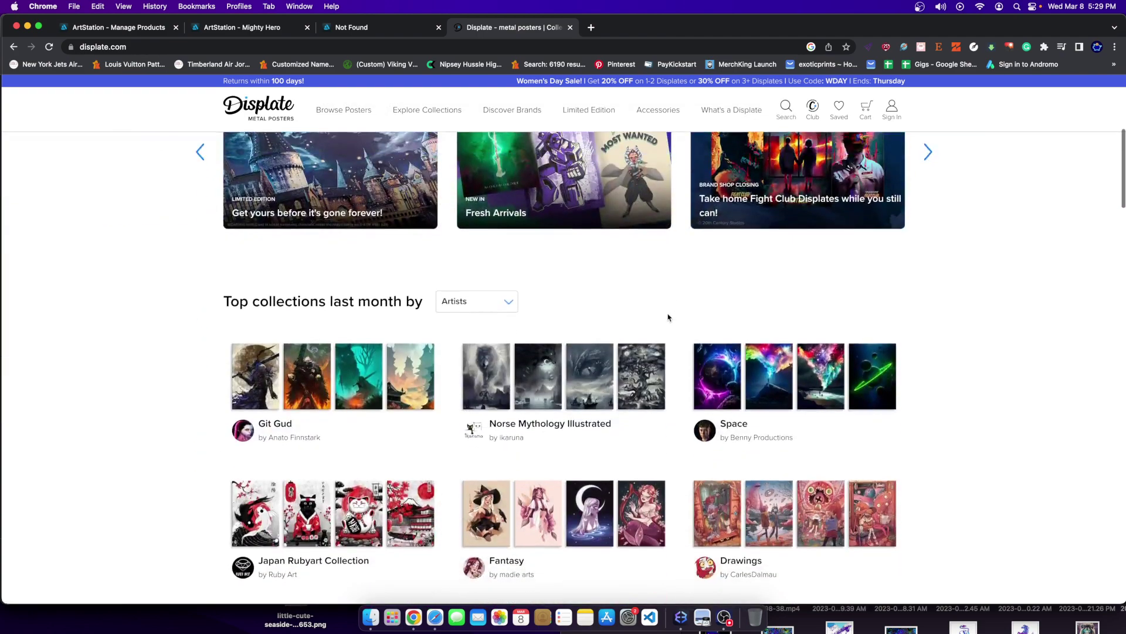
scroll(668, 317, "down", 5)
scroll(668, 316, "down", 5)
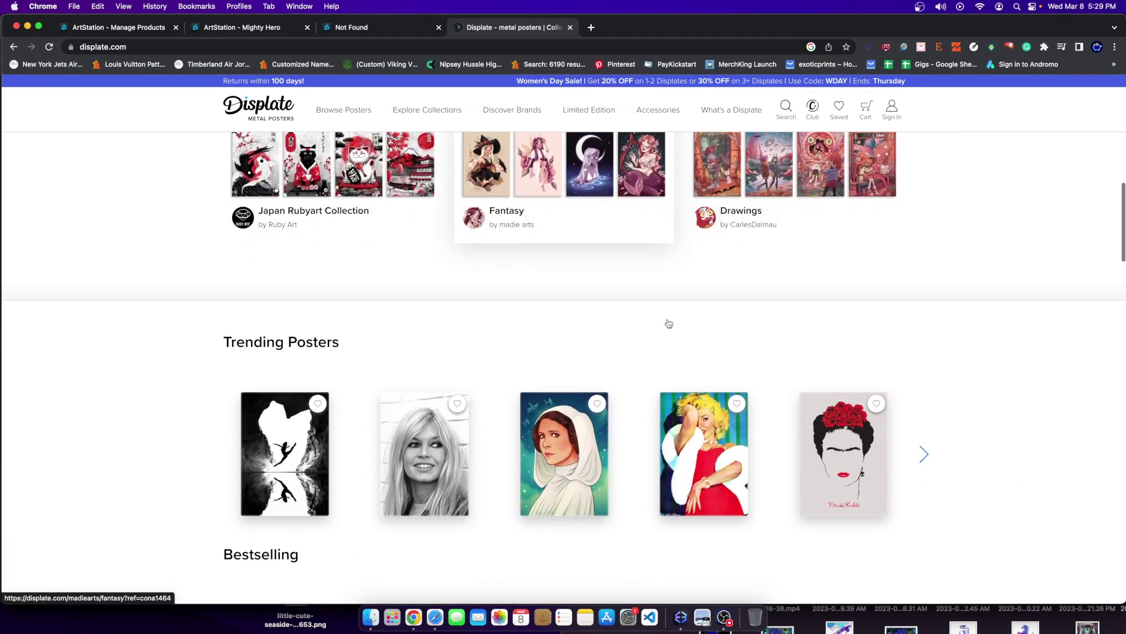
scroll(668, 323, "down", 3)
scroll(668, 323, "down", 8)
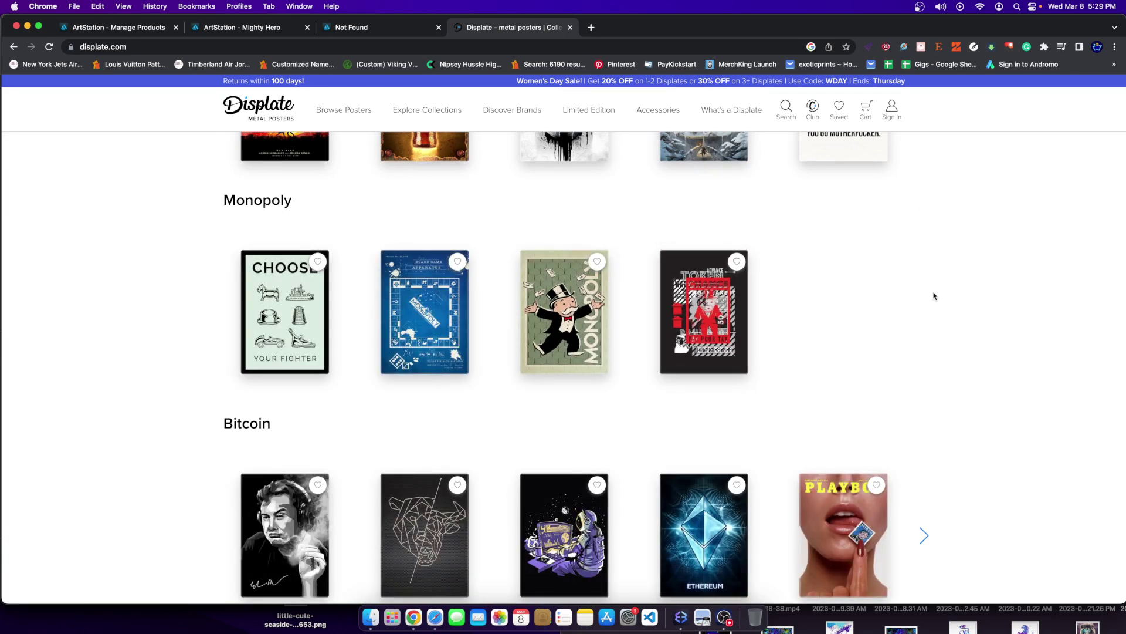
scroll(933, 300, "down", 4)
scroll(932, 300, "down", 2)
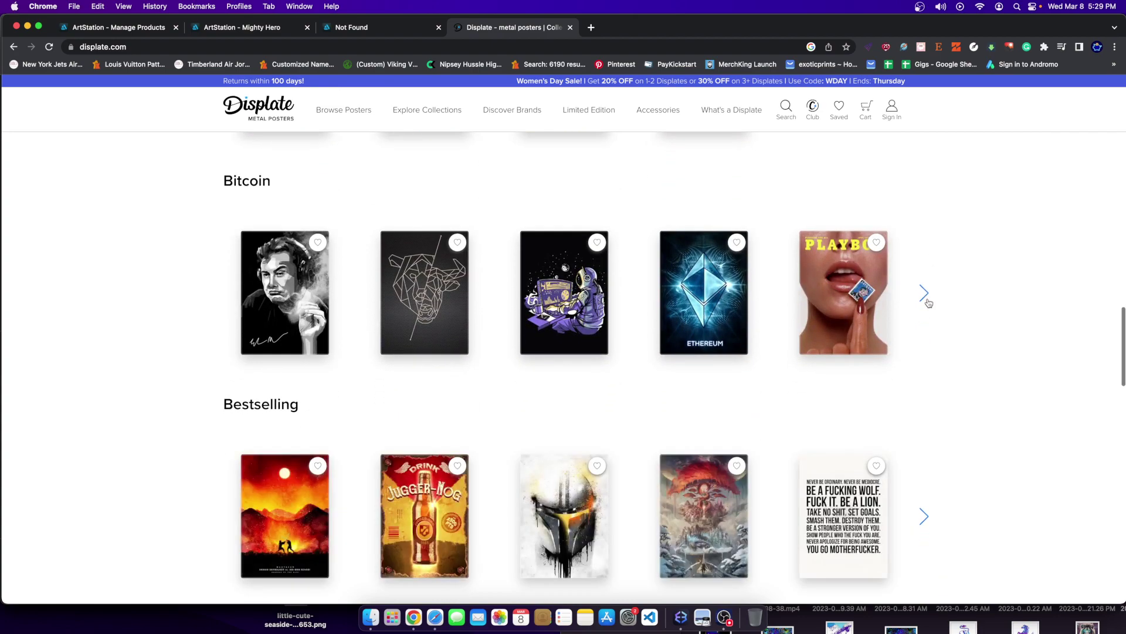
scroll(928, 299, "down", 10)
scroll(925, 299, "down", 5)
Step: Reload the Displate homepage, then switch to the ArtStation All Channels community feed
left_click(257, 108)
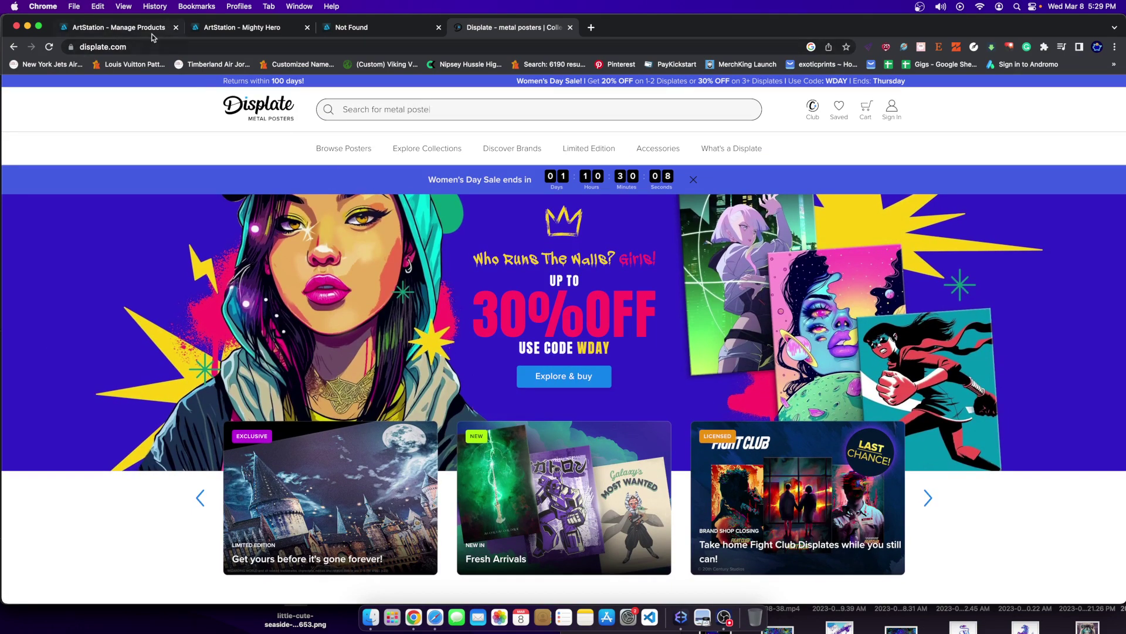
left_click(119, 27)
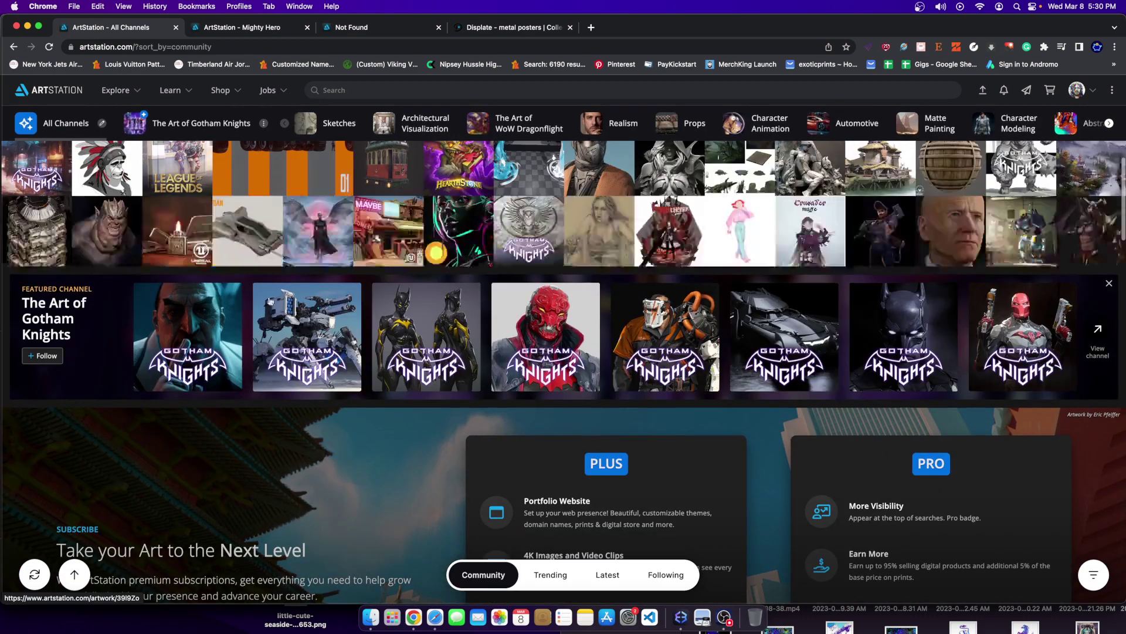
scroll(334, 333, "down", 2)
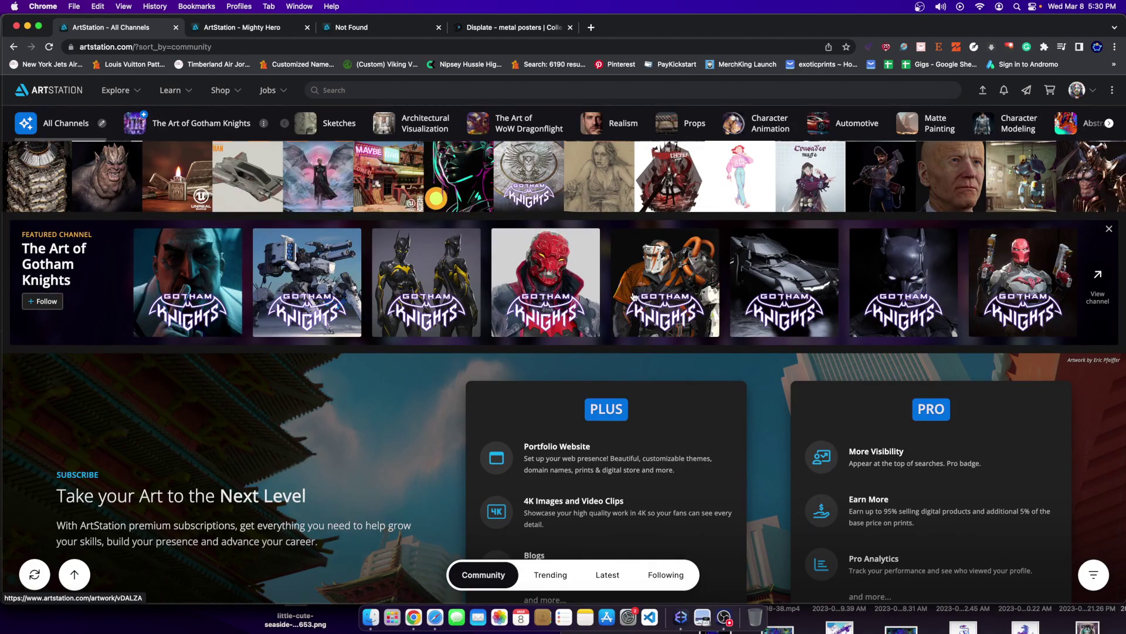
scroll(625, 294, "up", 1)
scroll(621, 294, "up", 3)
scroll(621, 294, "down", 10)
scroll(621, 294, "down", 5)
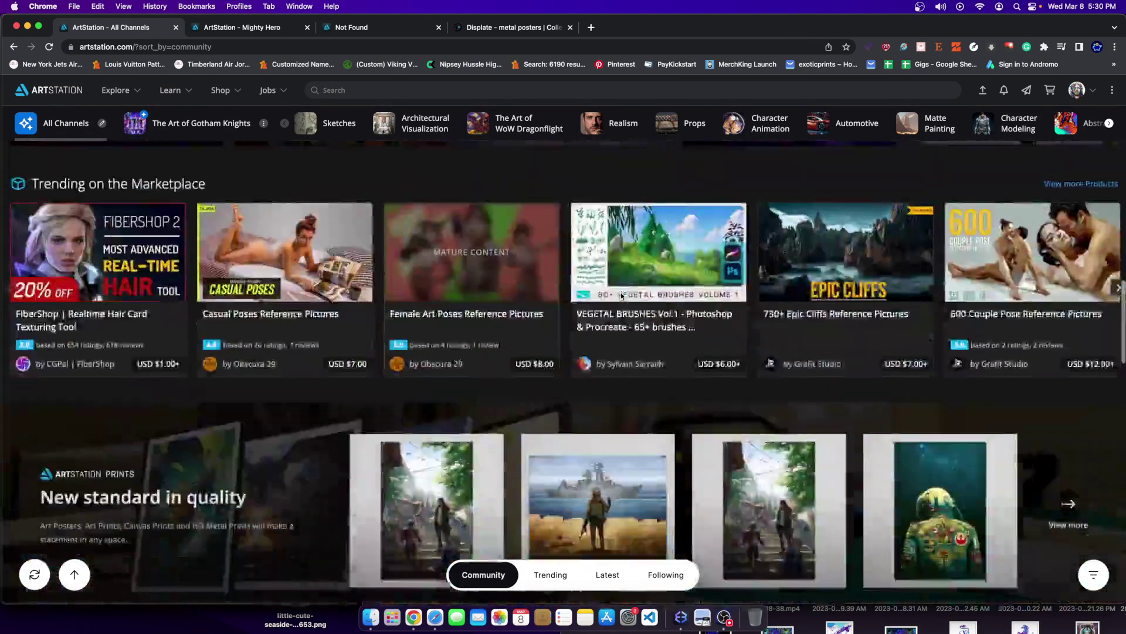
scroll(620, 294, "up", 15)
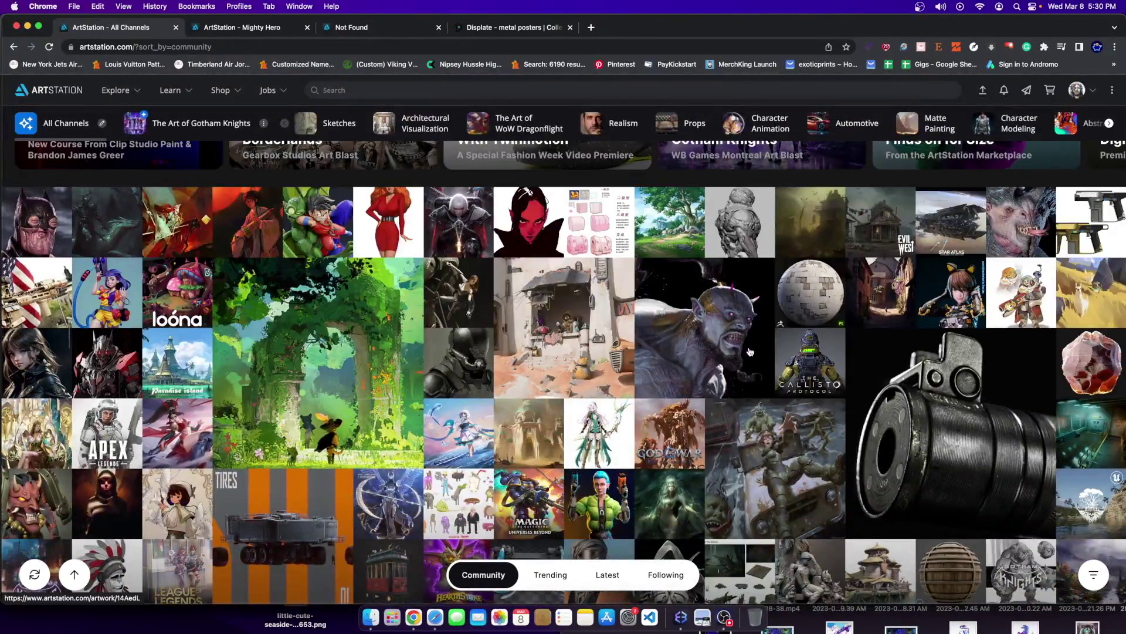
scroll(695, 336, "down", 10)
scroll(599, 394, "down", 3)
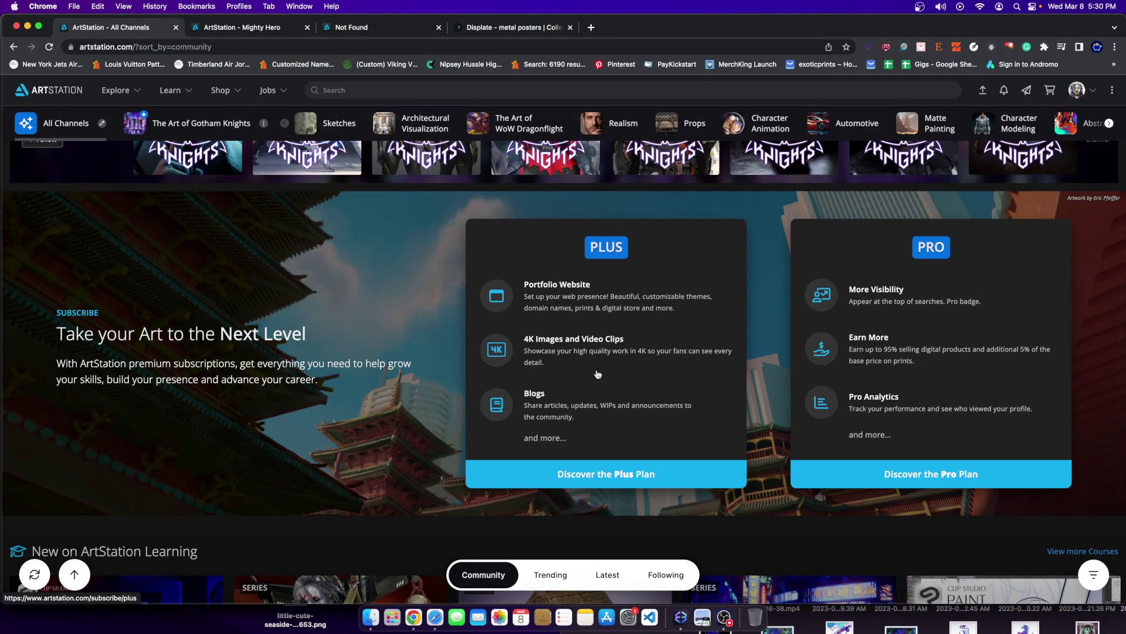
scroll(597, 374, "up", 15)
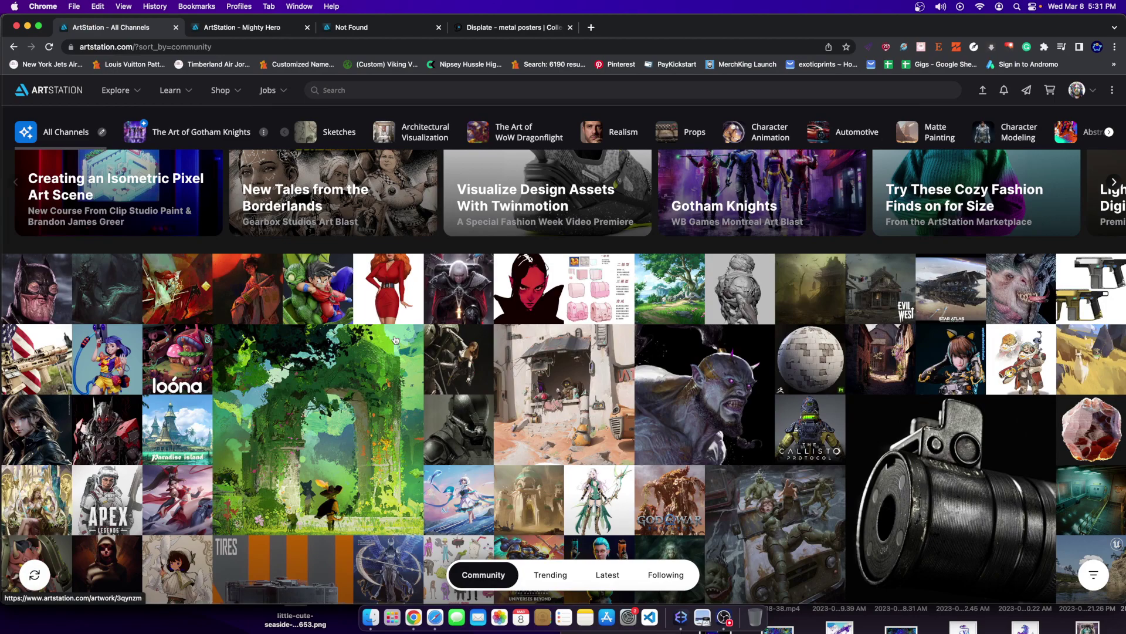
scroll(381, 323, "down", 10)
scroll(541, 319, "down", 2)
scroll(540, 318, "down", 5)
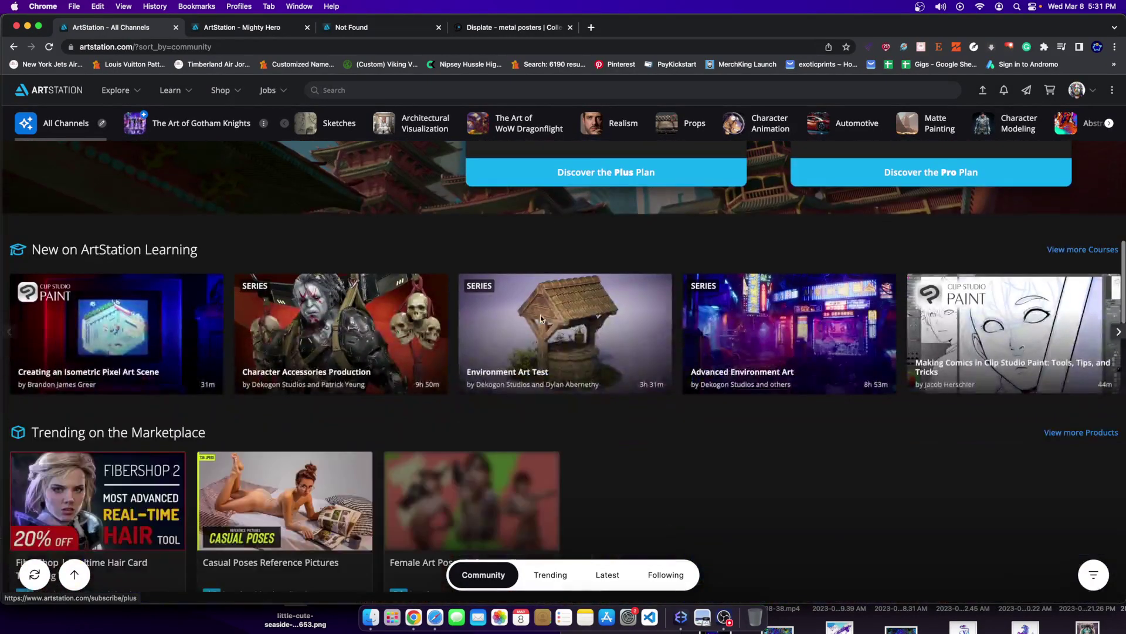
scroll(436, 316, "down", 2)
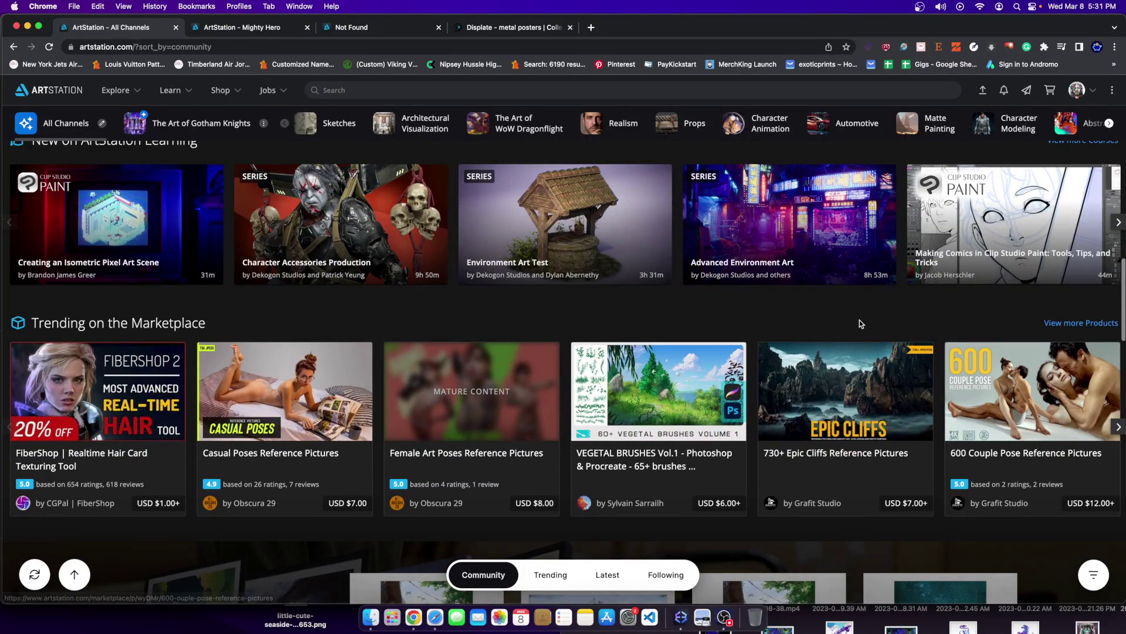
scroll(860, 320, "up", 5)
scroll(467, 294, "up", 8)
scroll(466, 294, "up", 3)
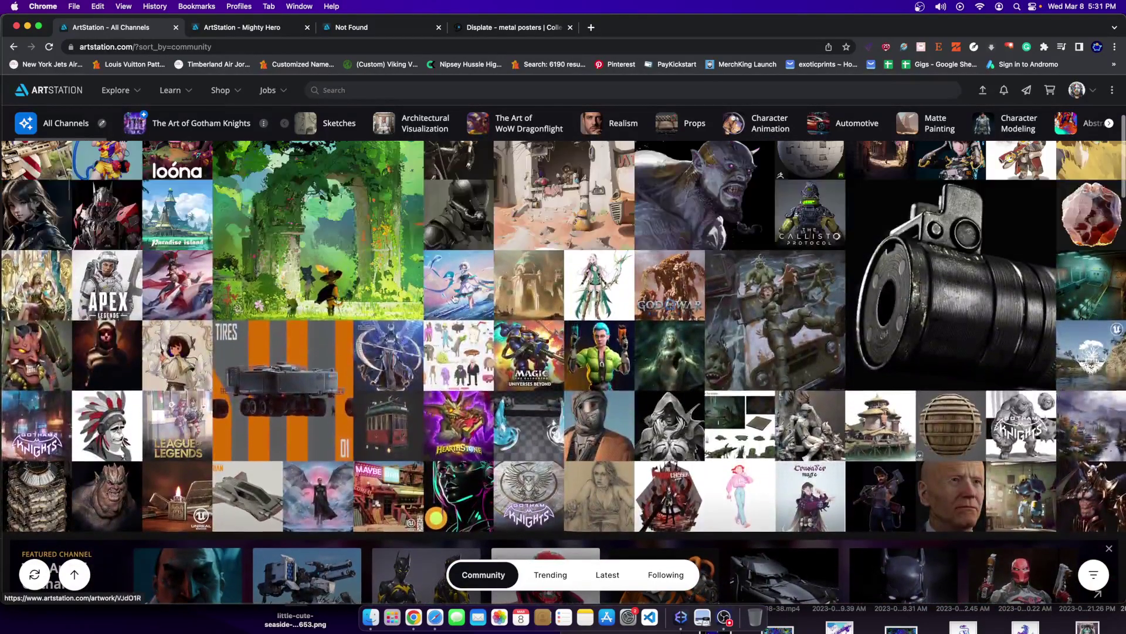
Step: Go from the account menu to the store's Manage Prints list and open 'View on community'
left_click(1093, 92)
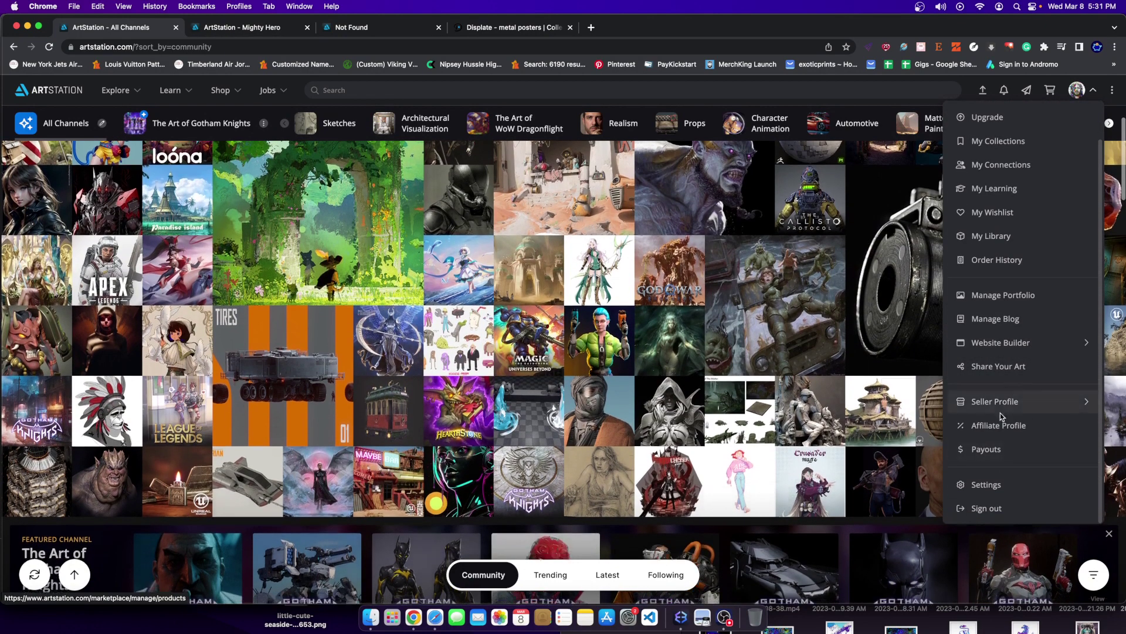
left_click(995, 402)
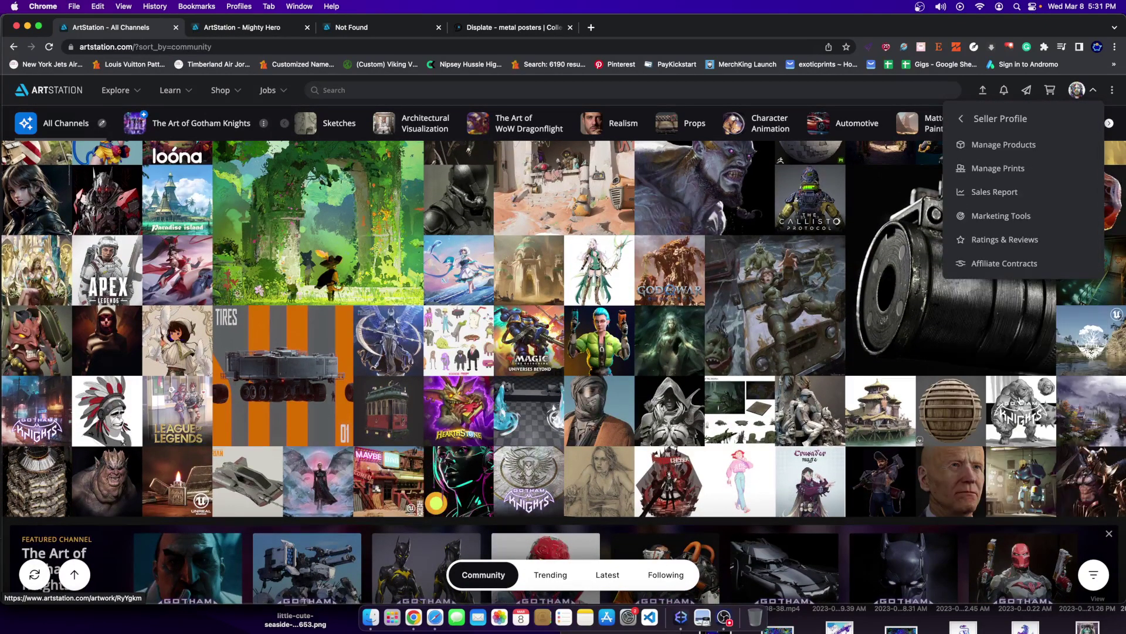
left_click(990, 147)
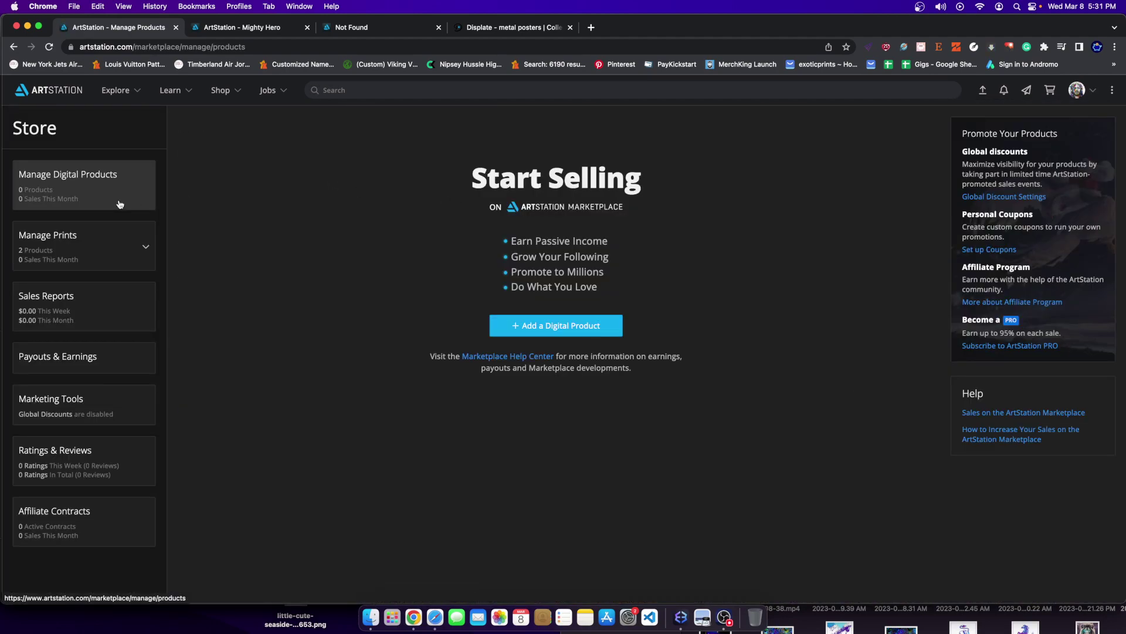
left_click(73, 258)
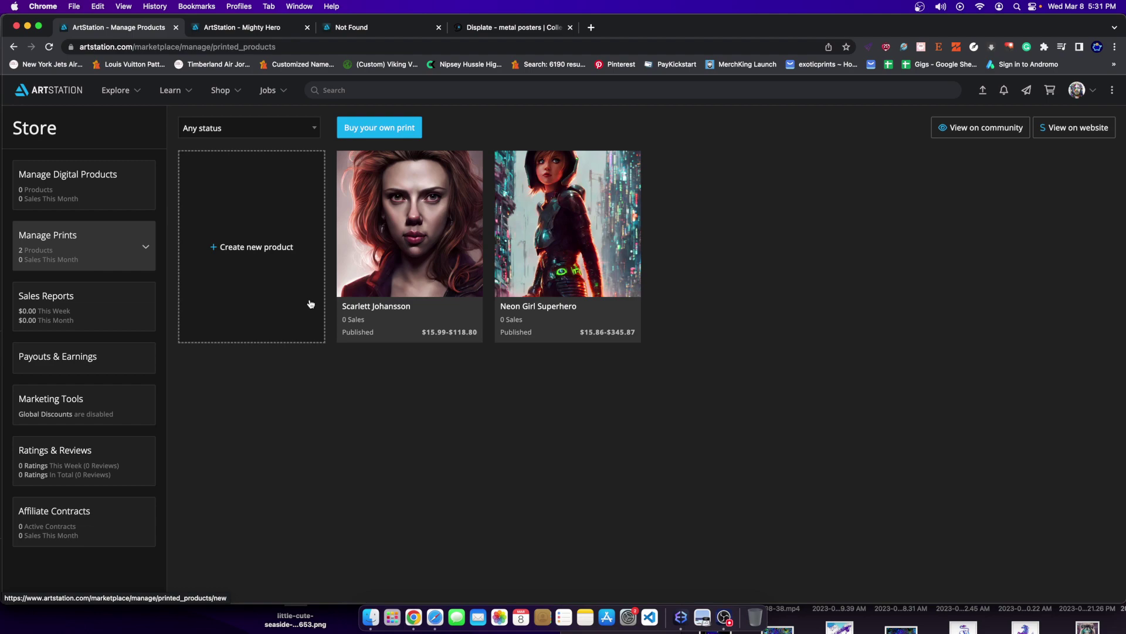
left_click(62, 185)
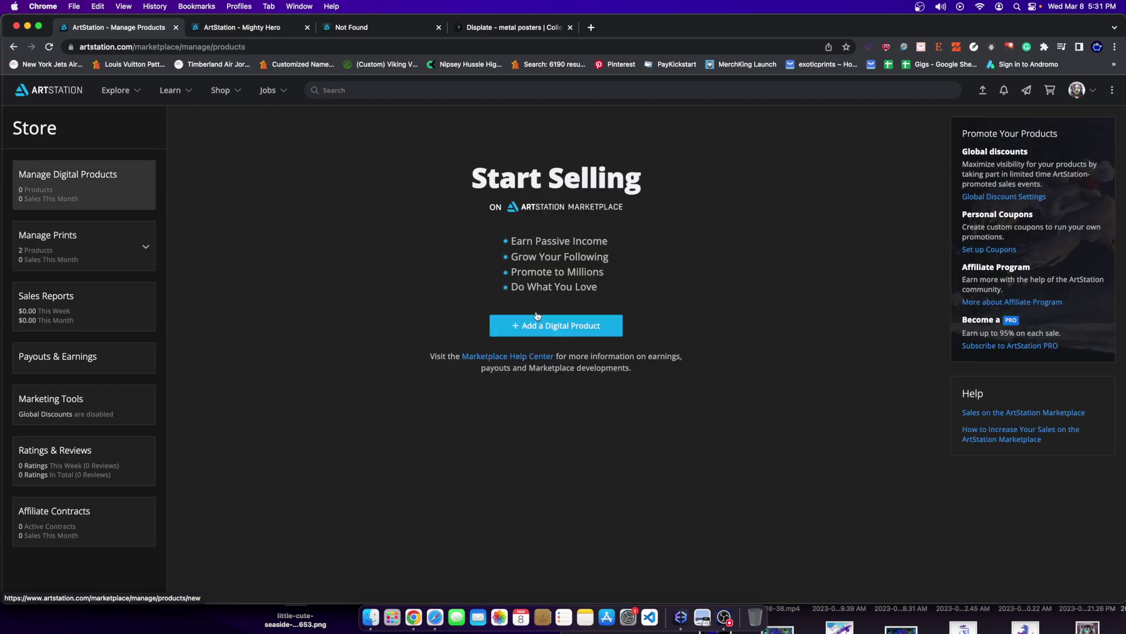
left_click(27, 246)
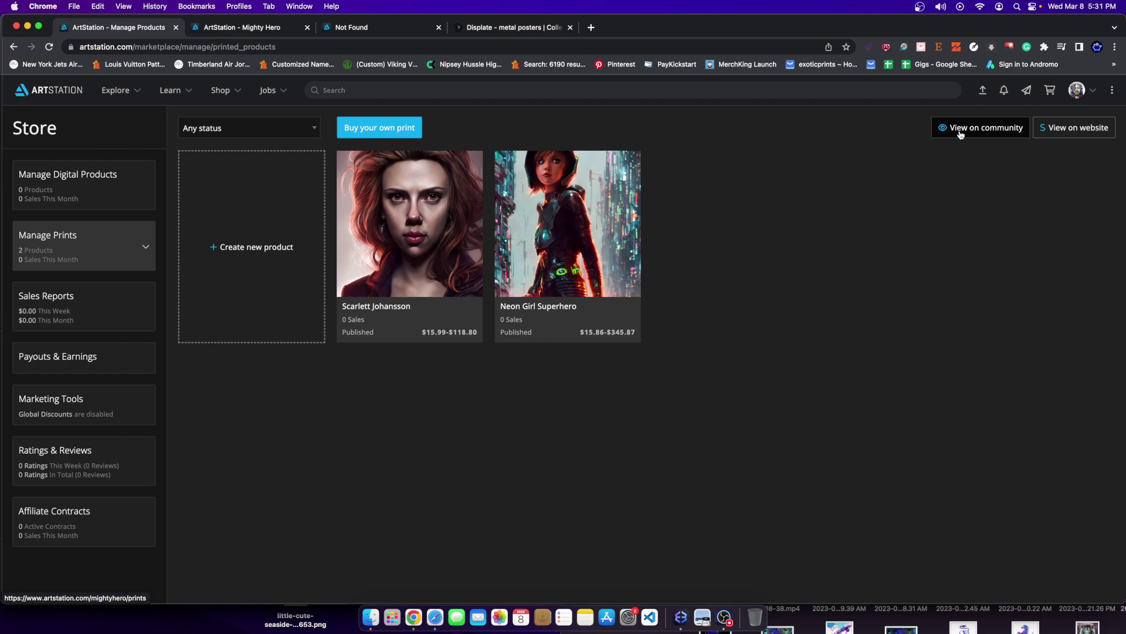
left_click(980, 128)
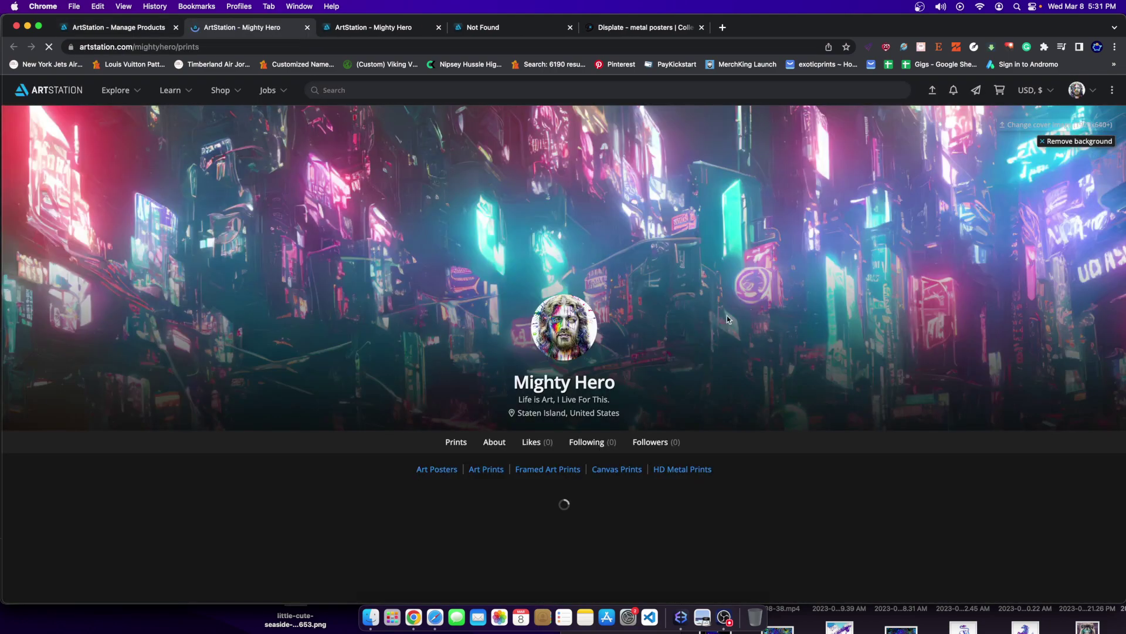
scroll(616, 200, "down", 5)
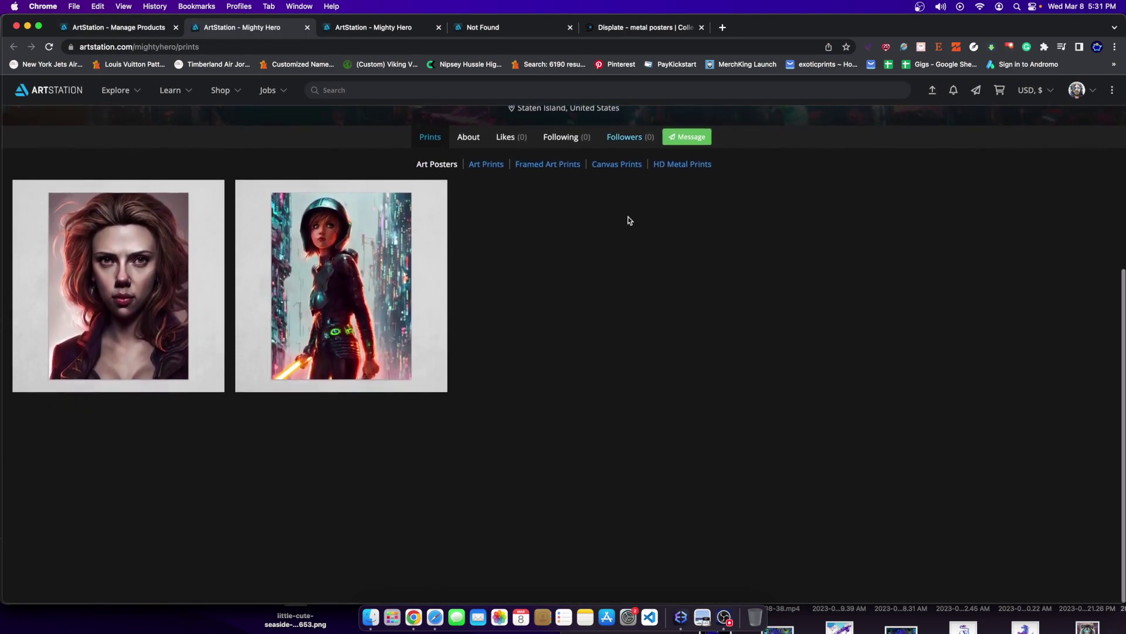
Step: Open the Neon Girl Superhero print page and preview its room mockup thumbnail
left_click(296, 275)
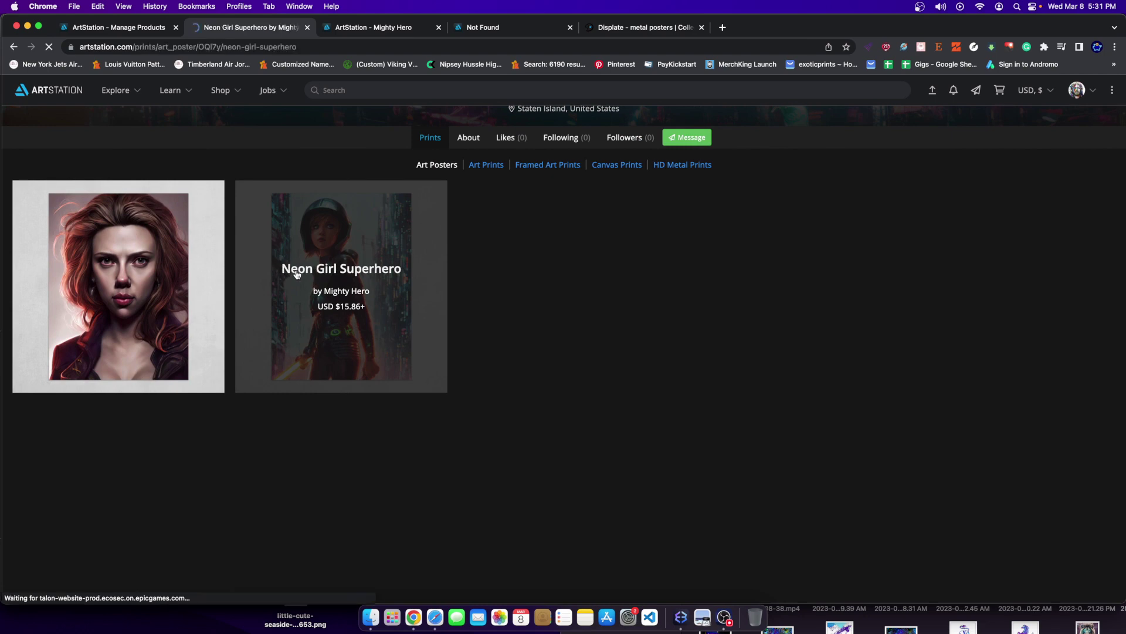
scroll(294, 288, "down", 1)
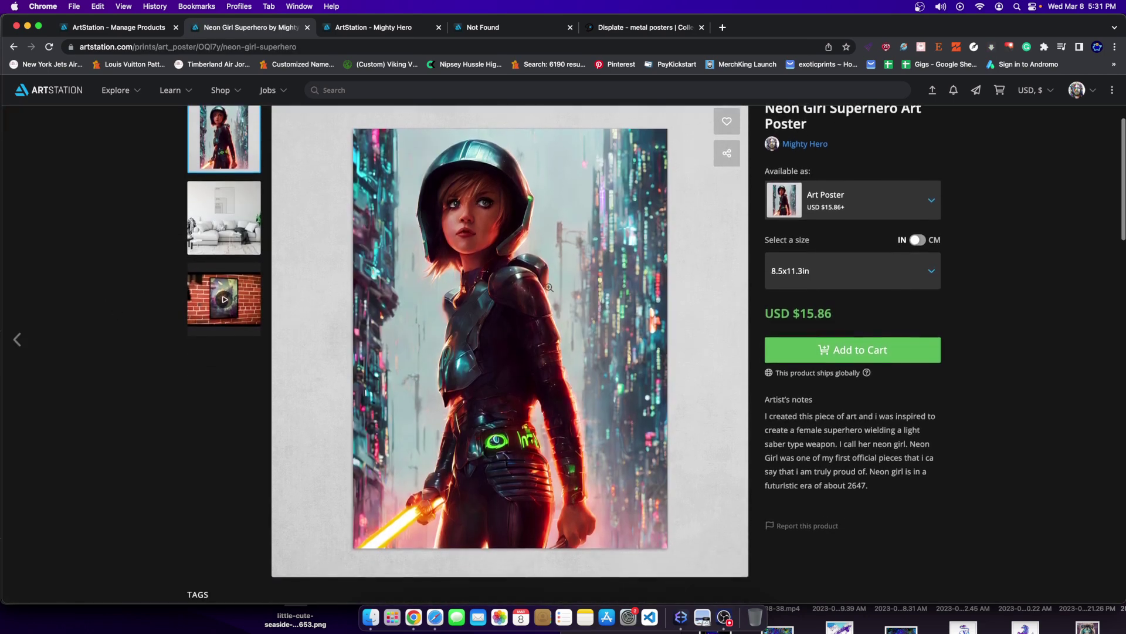
scroll(238, 202, "up", 1)
left_click(223, 256)
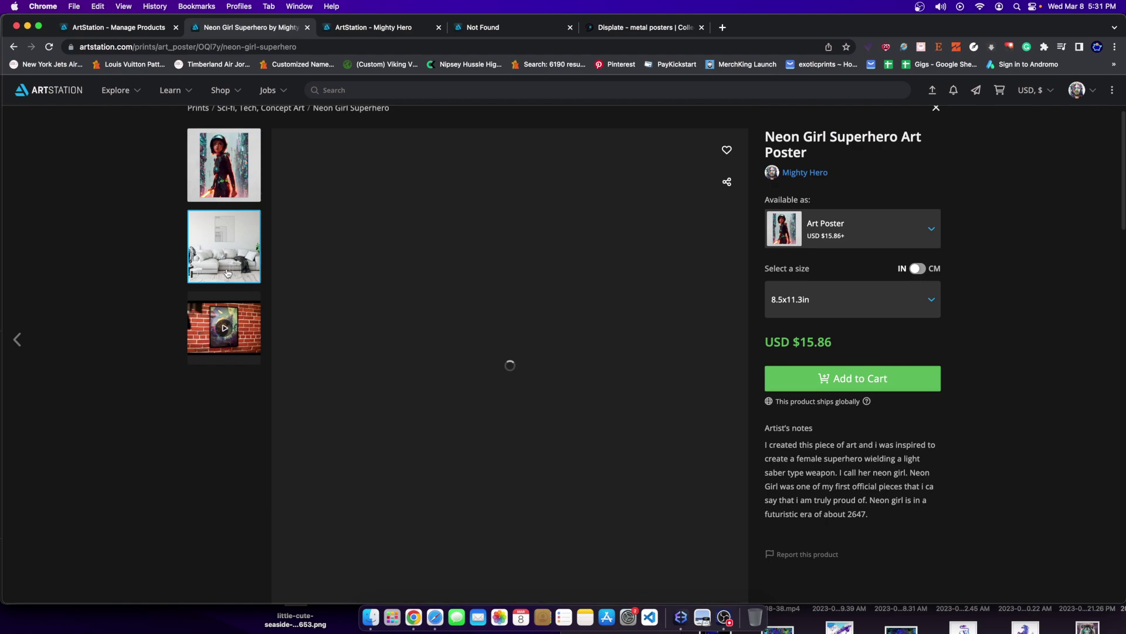
left_click(223, 176)
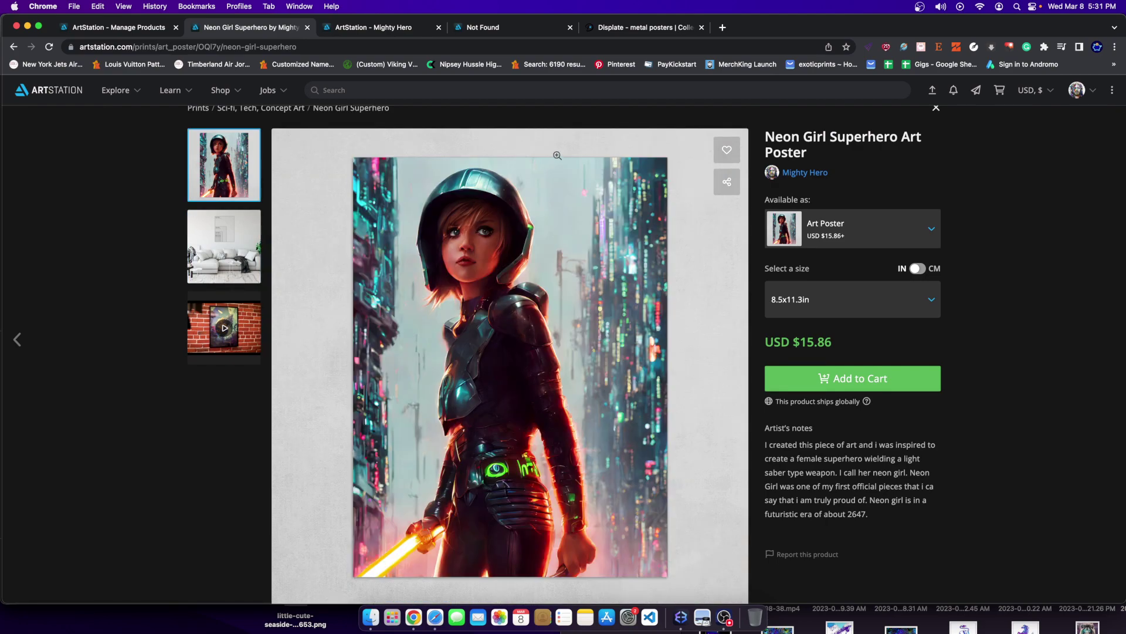
Step: Set the poster size to 18x24in and list the other available product formats
left_click(820, 298)
left_click(823, 352)
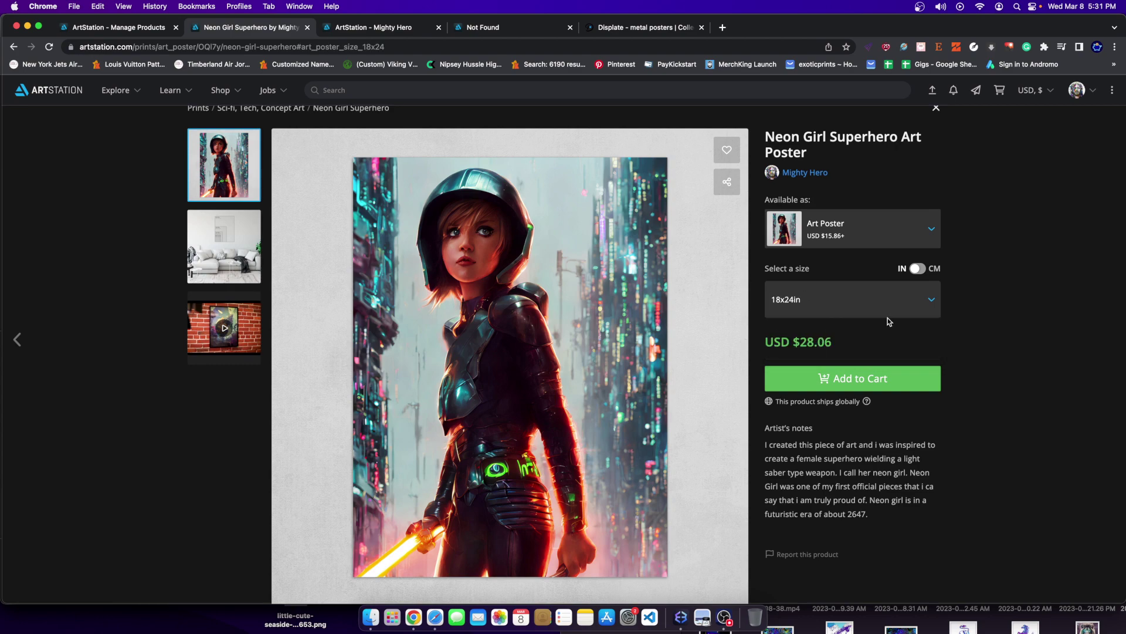
scroll(889, 322, "down", 1)
left_click(224, 242)
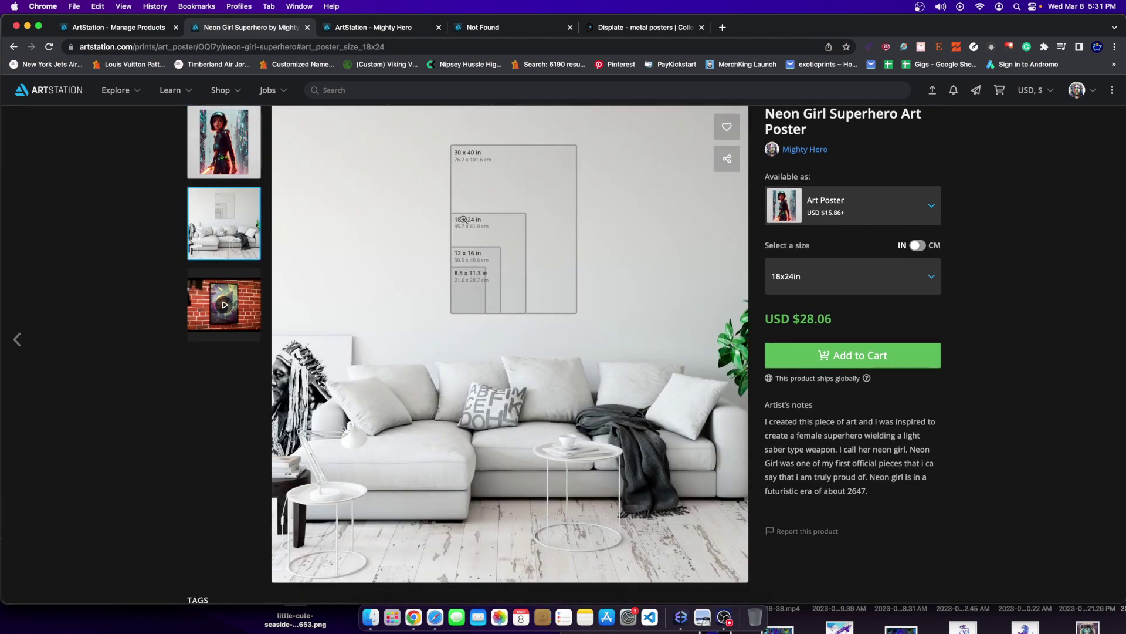
left_click(845, 211)
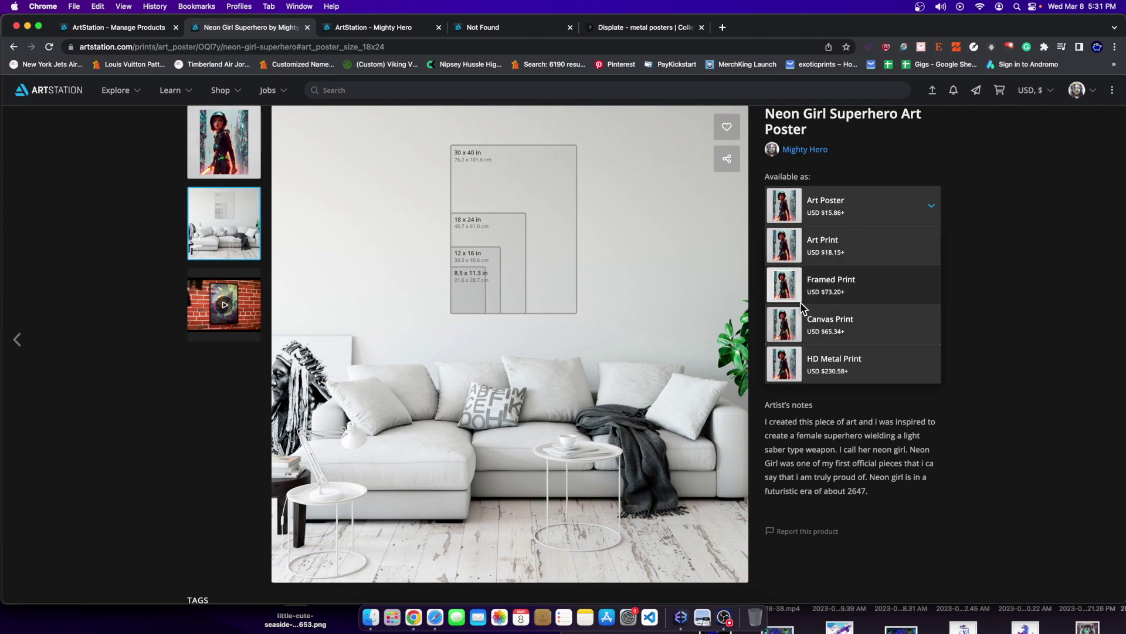
Step: Switch to the HD Metal Print version, keeping the 30x40in size at USD $230.58
left_click(877, 373)
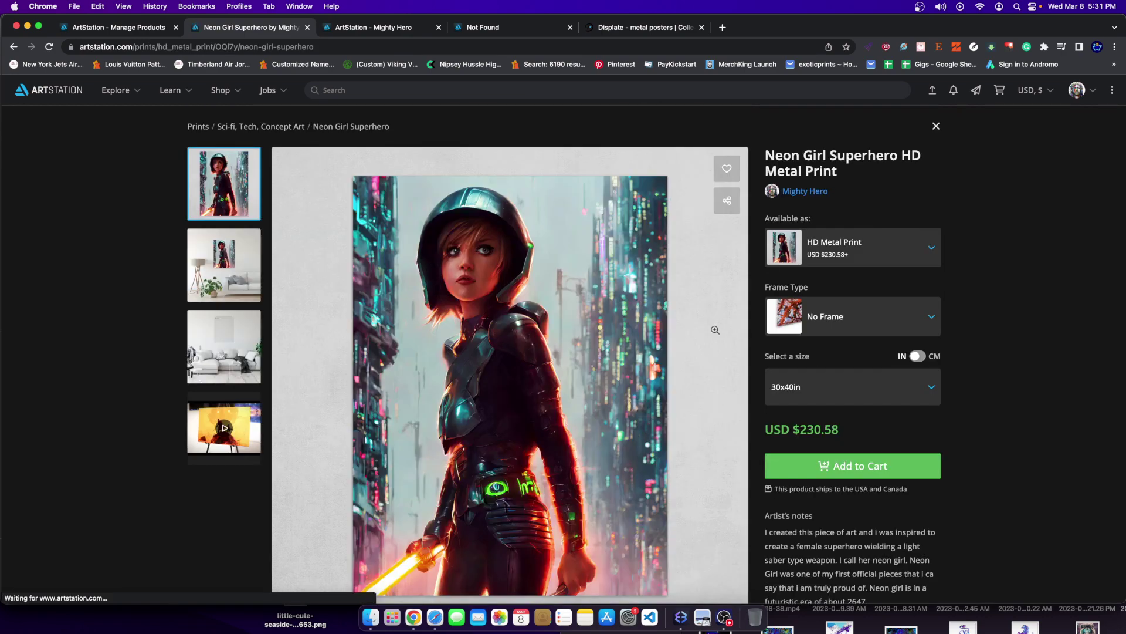
scroll(716, 330, "down", 2)
left_click(814, 330)
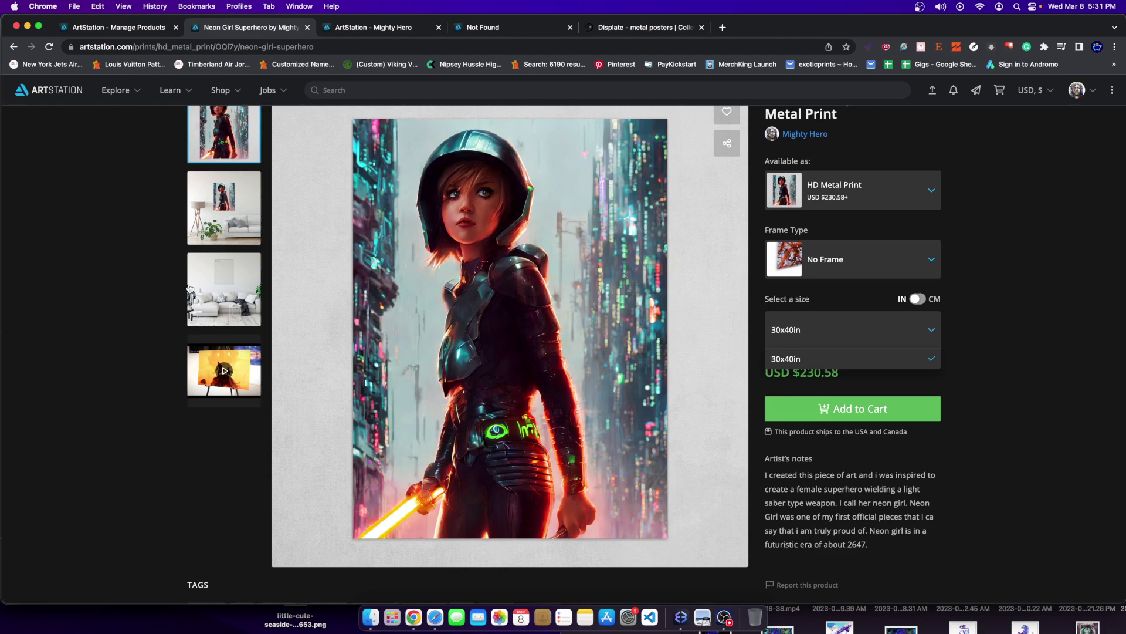
left_click(219, 204)
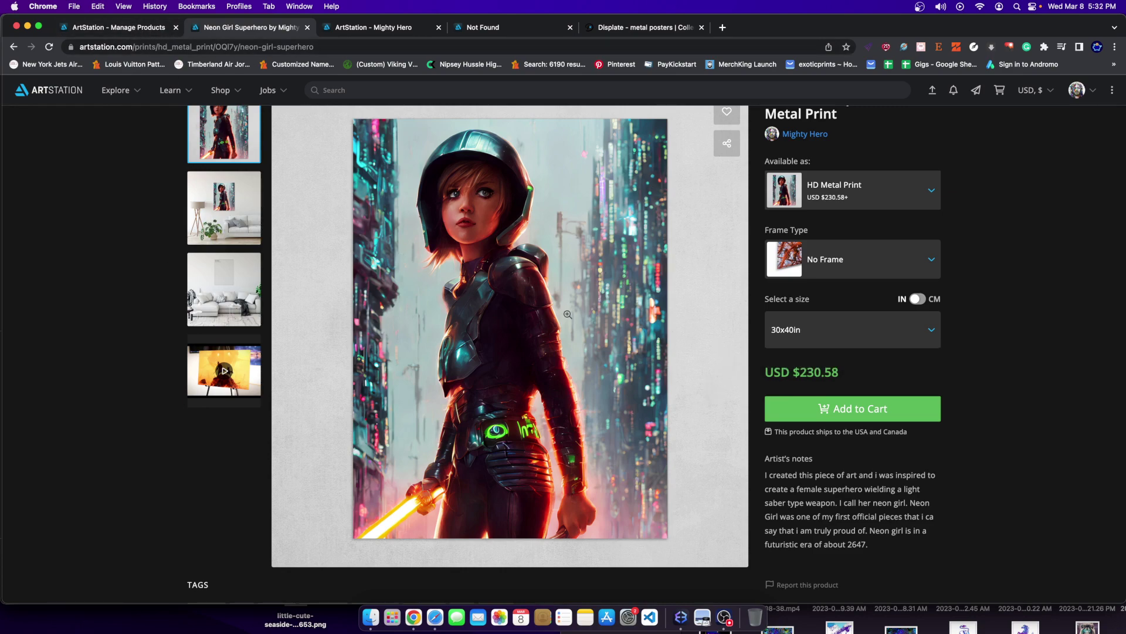
scroll(567, 314, "up", 2)
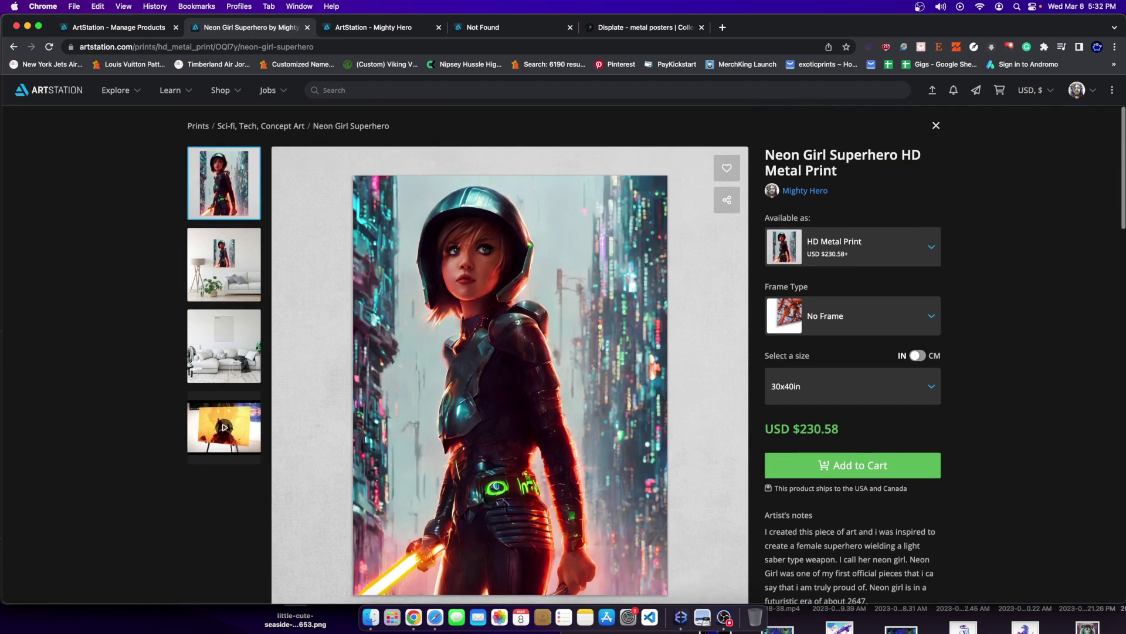
scroll(616, 326, "down", 2)
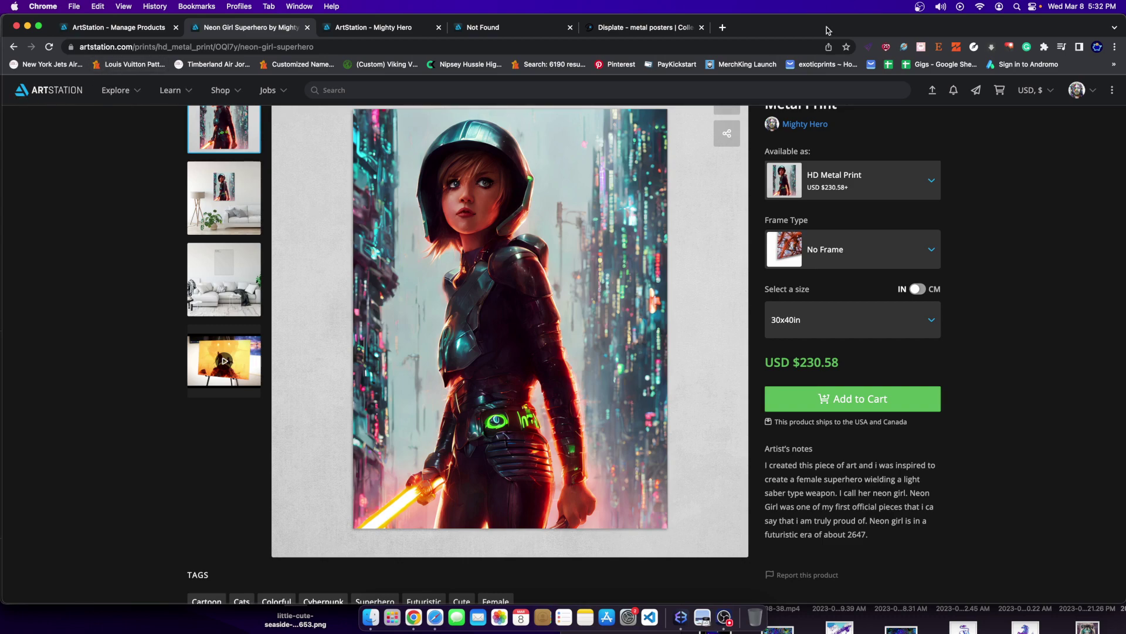
Step: Browse Displate's top artist collections from last month, then bring OBS to the front
left_click(622, 28)
scroll(666, 338, "down", 5)
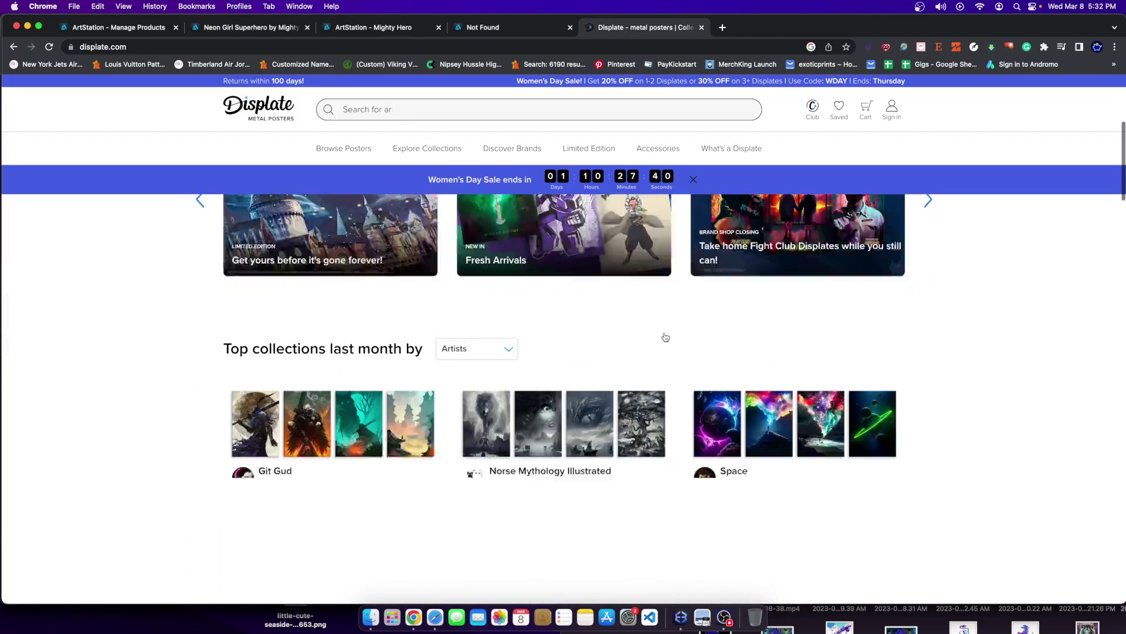
scroll(666, 338, "down", 2)
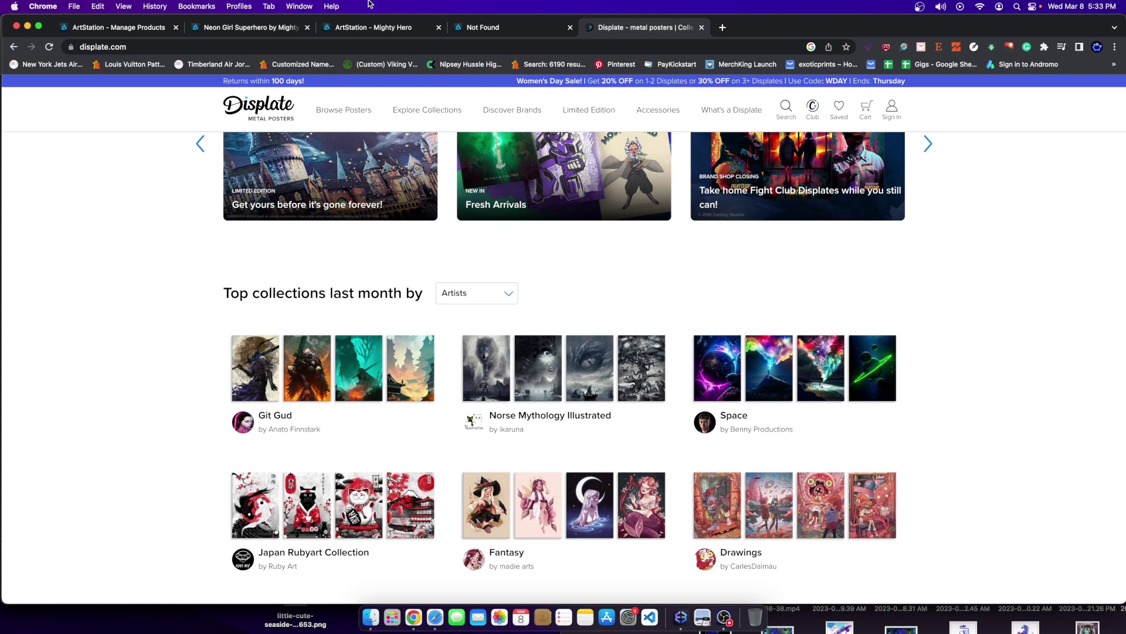
left_click(139, 28)
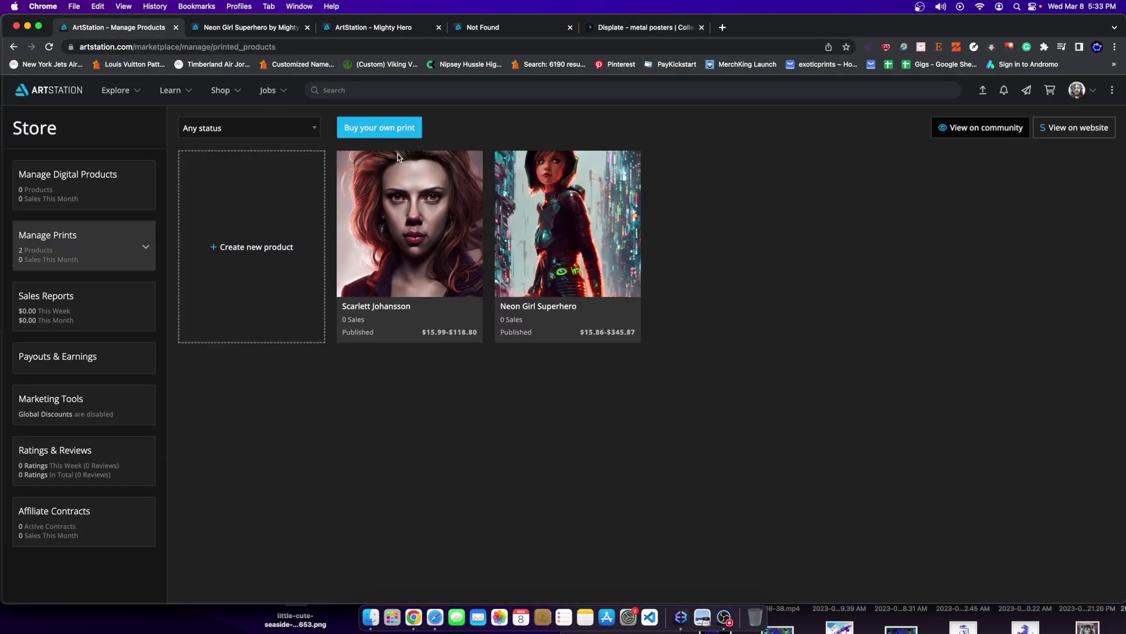
left_click(644, 27)
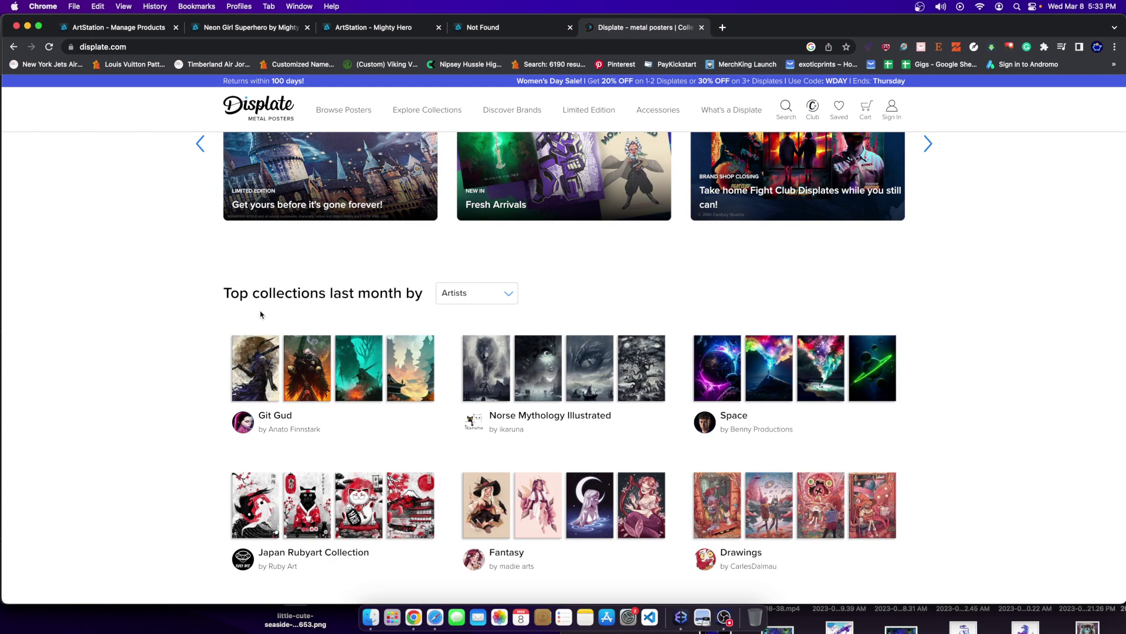
left_click(725, 619)
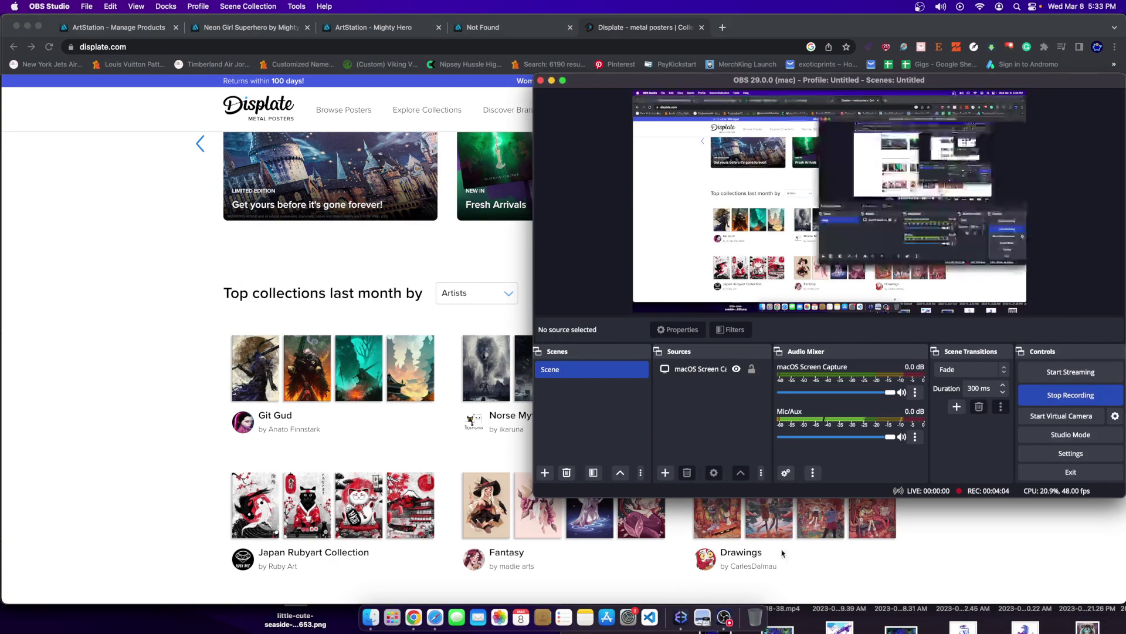